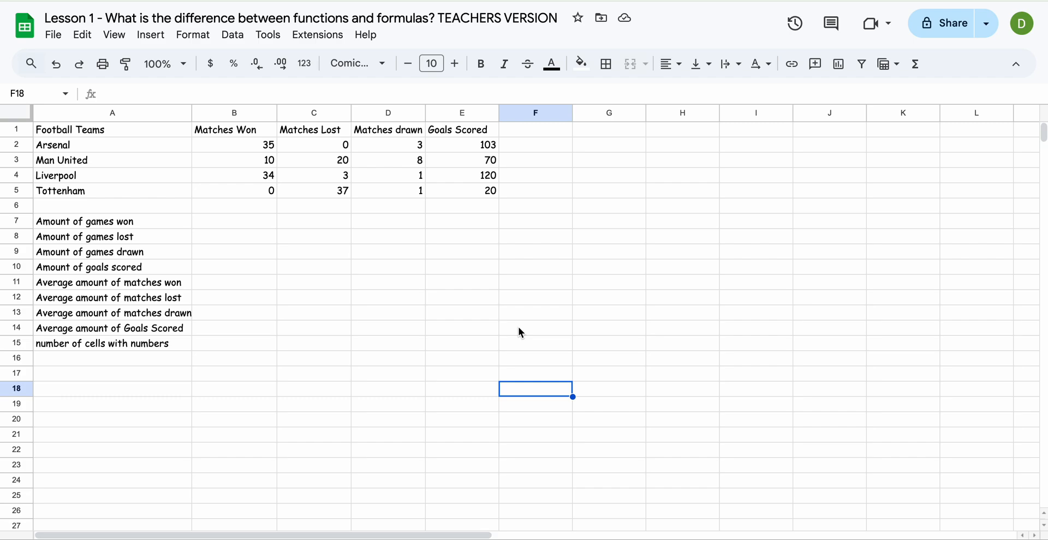
# Step: Switch to the PowerPoint slide to read the SUM, AVERAGE and COUNT function examples, and return to the Google Sheets spreadsheet
pyautogui.hotkey('ctrl', 'Up')
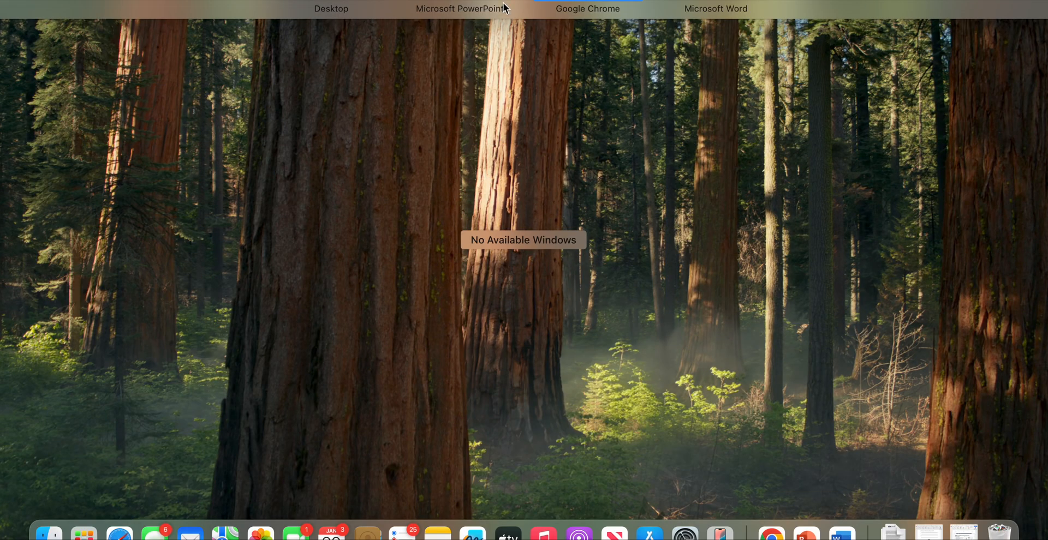
pyautogui.click(505, 2)
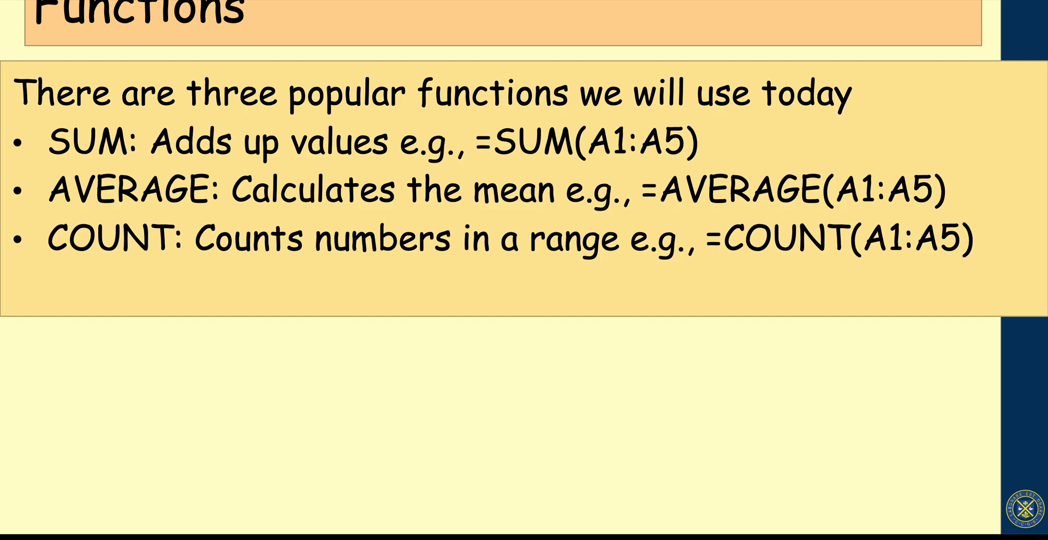
pyautogui.hotkey('ctrl', 'Up')
pyautogui.hotkey('ctrl', 'Right')
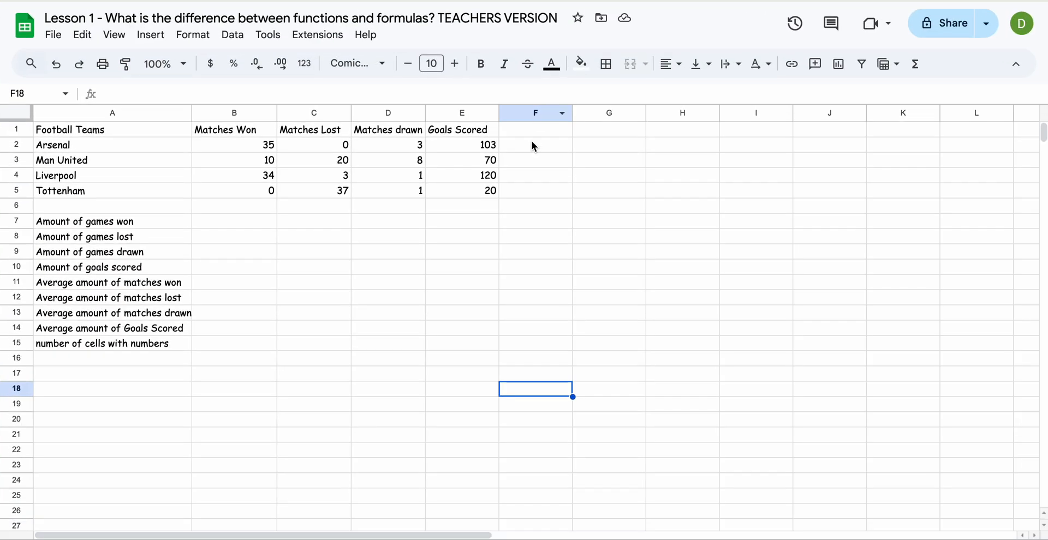
pyautogui.click(496, 268)
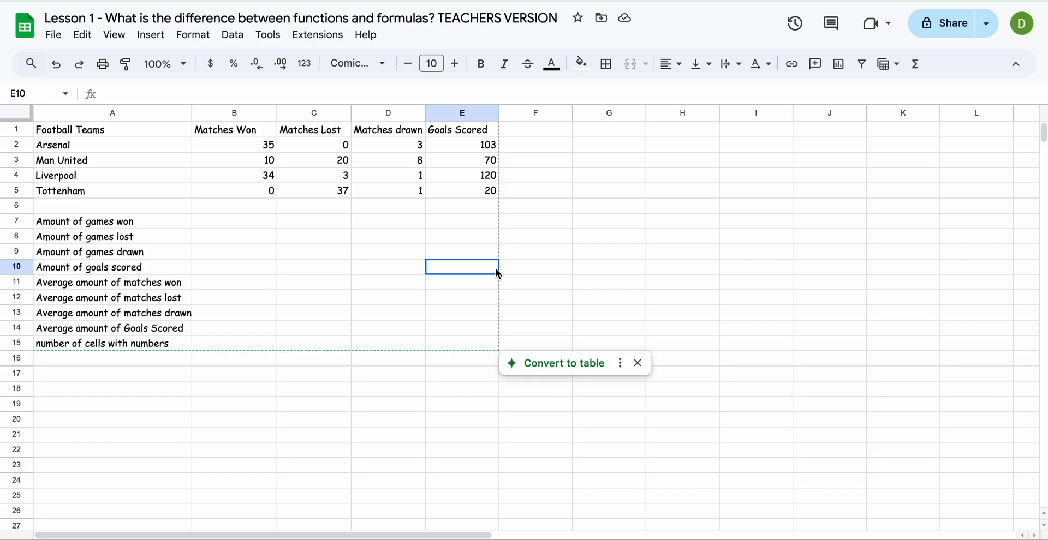
pyautogui.click(538, 254)
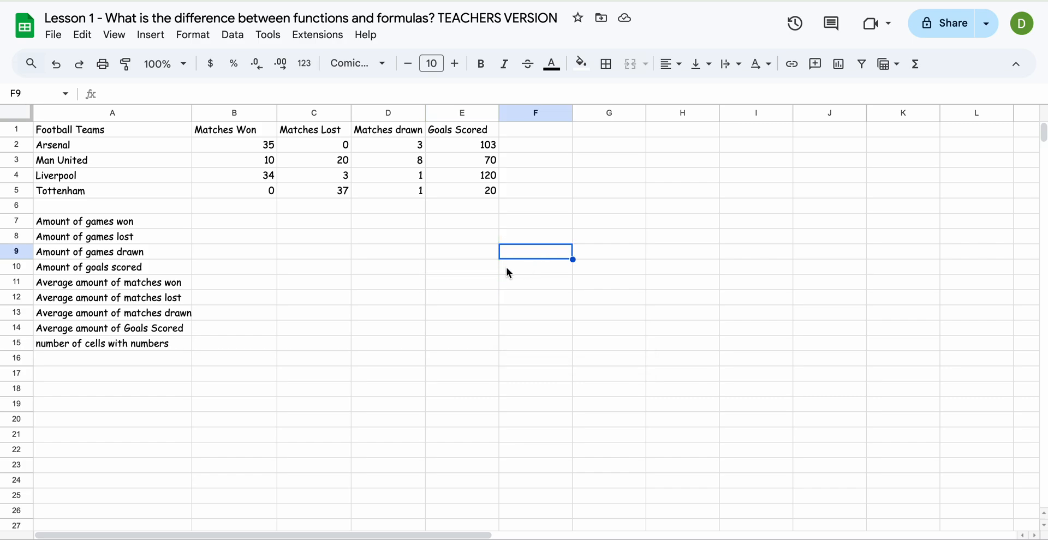
pyautogui.click(155, 129)
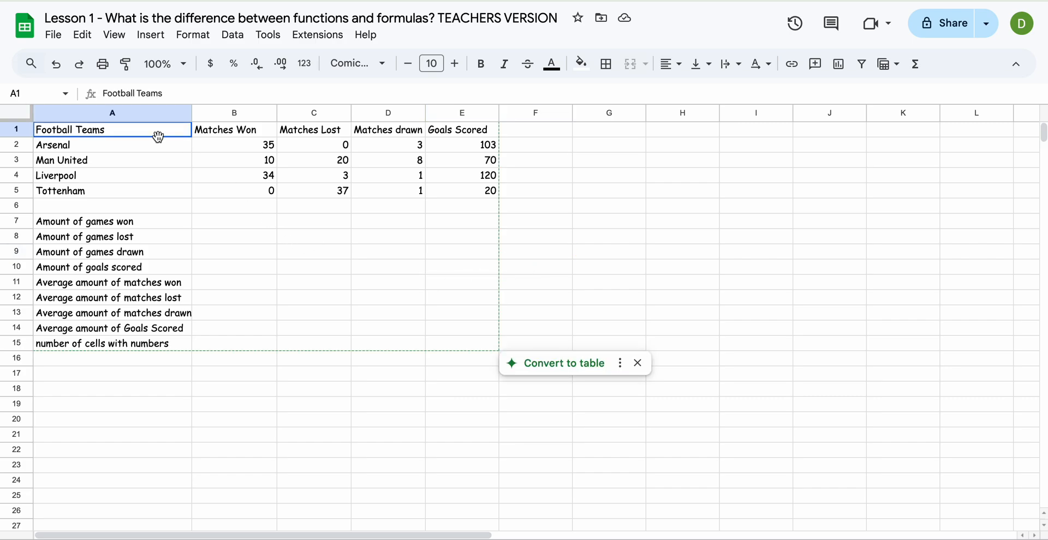
pyautogui.click(438, 346)
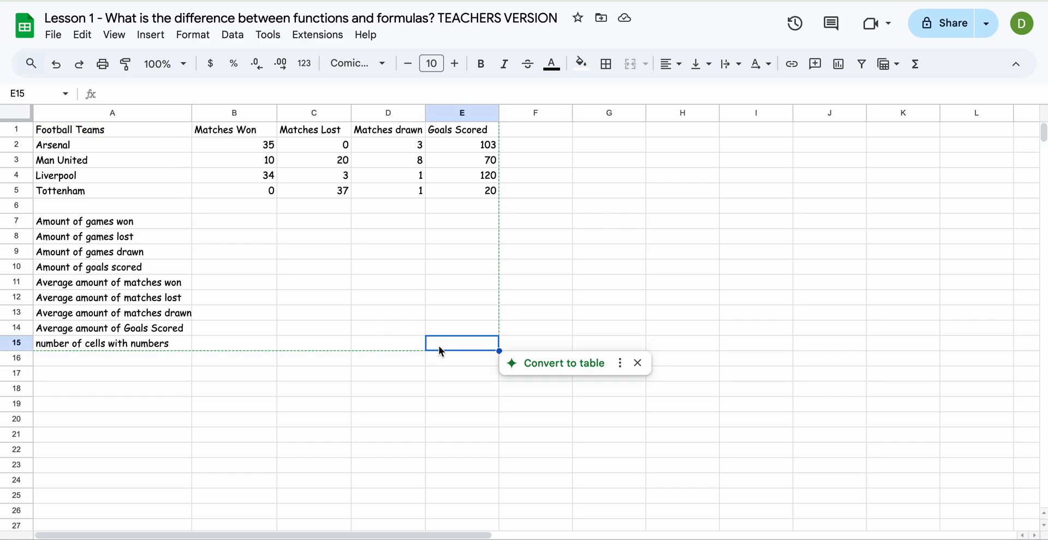
pyautogui.click(480, 392)
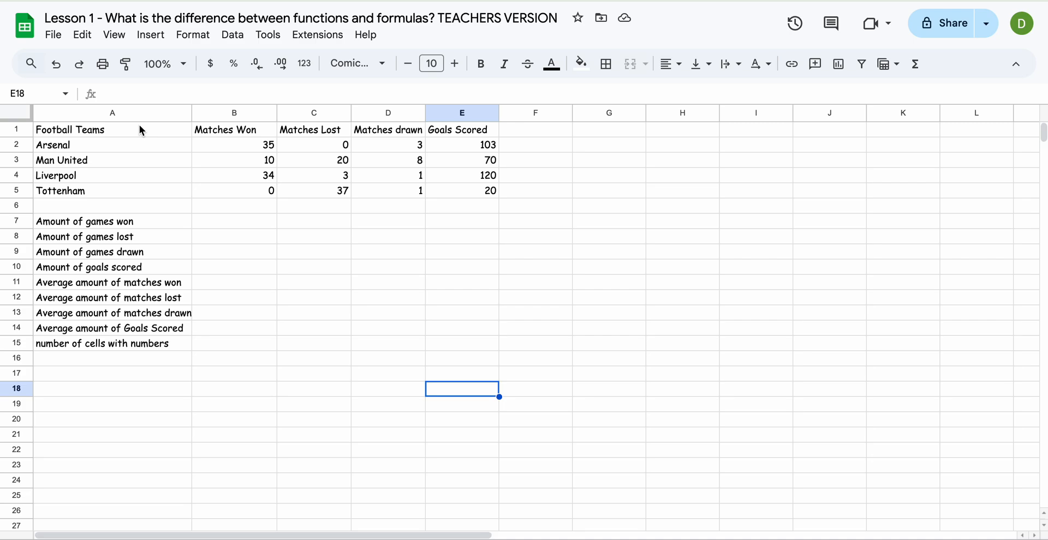
# Step: Check the cell references of the games-won result cell B7 and the matches-won range B2:B5
pyautogui.click(212, 221)
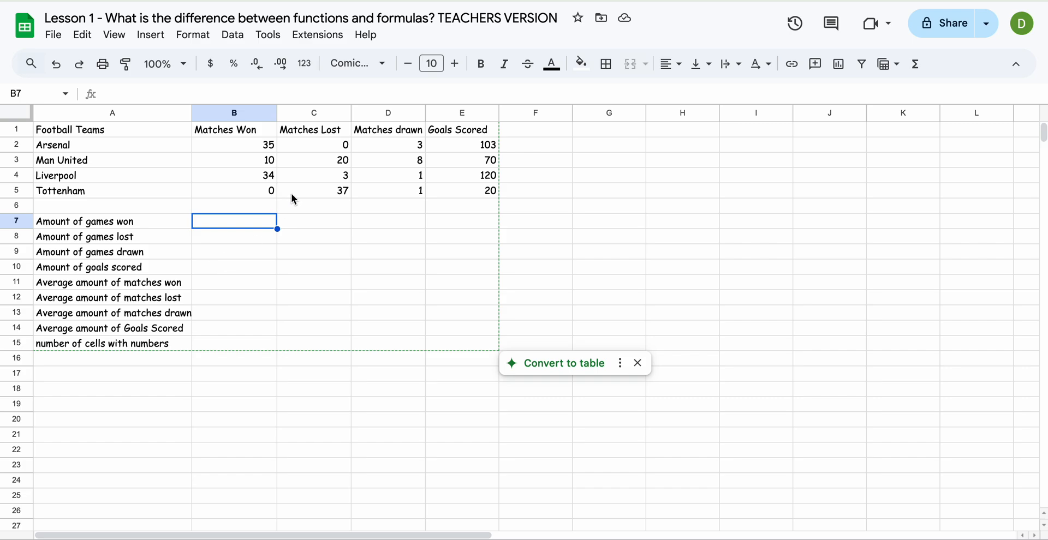
pyautogui.hscroll(1, 256, 166)
pyautogui.hscroll(-1, 265, 197)
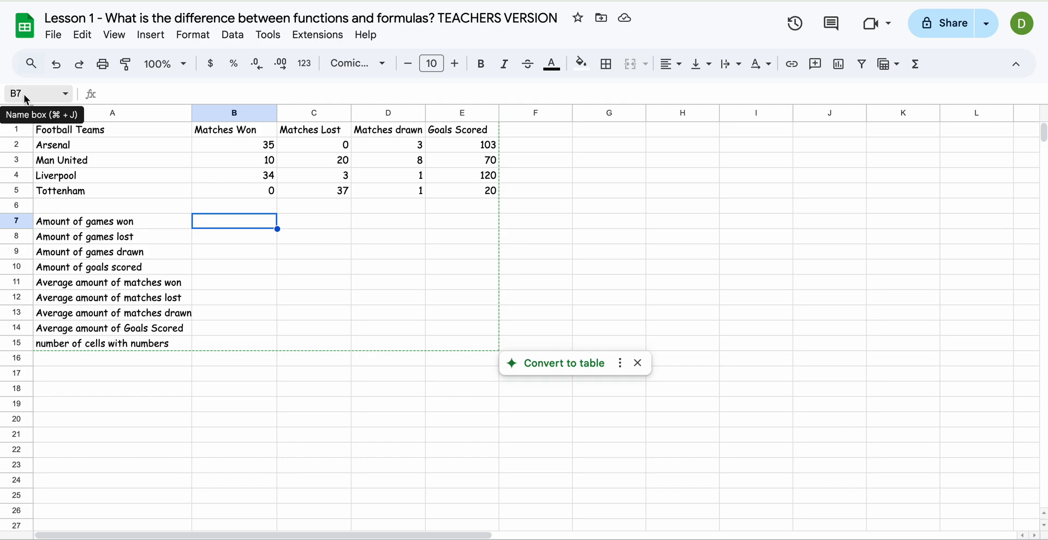
pyautogui.moveTo(235, 145); pyautogui.dragTo(215, 187)
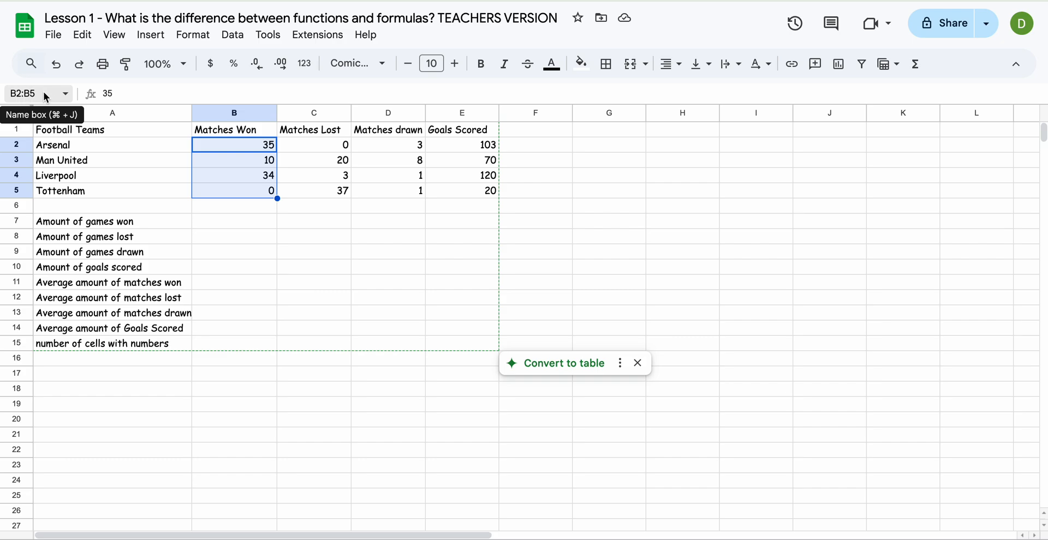
# Step: Total the matches won in B7 with =SUM(B2:B5), leaving the suggested autofill unused
pyautogui.click(206, 220)
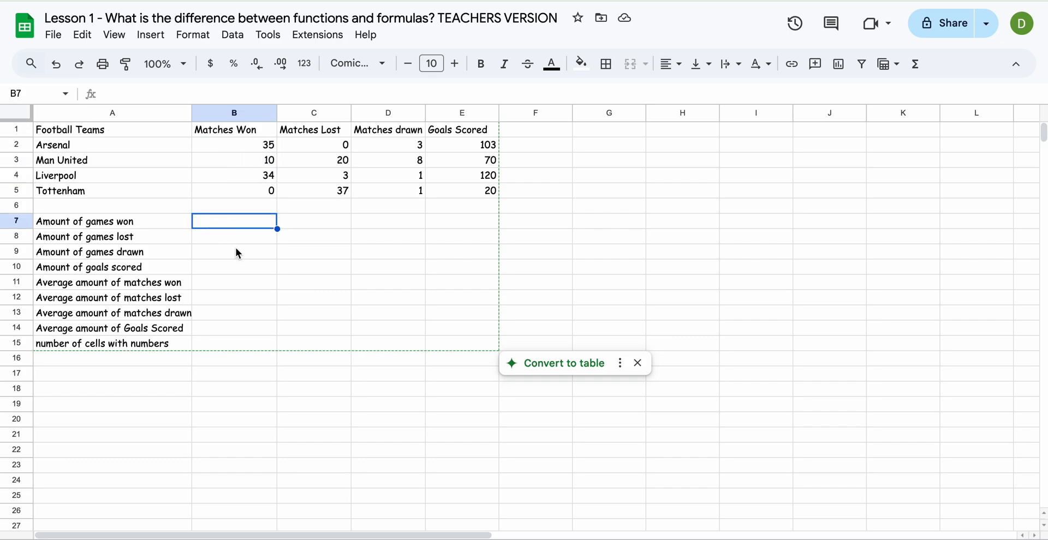
pyautogui.write('=SUM')
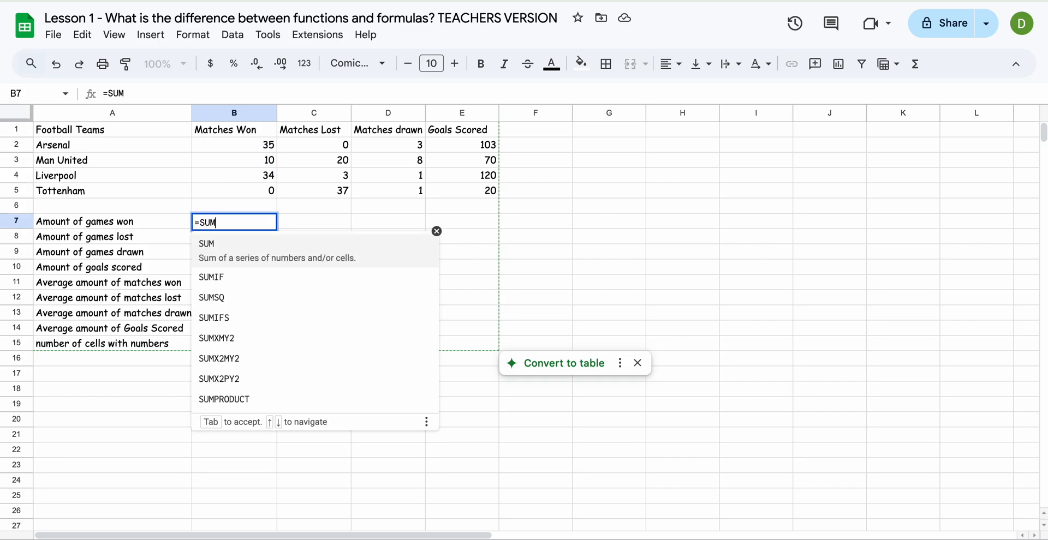
pyautogui.write('(')
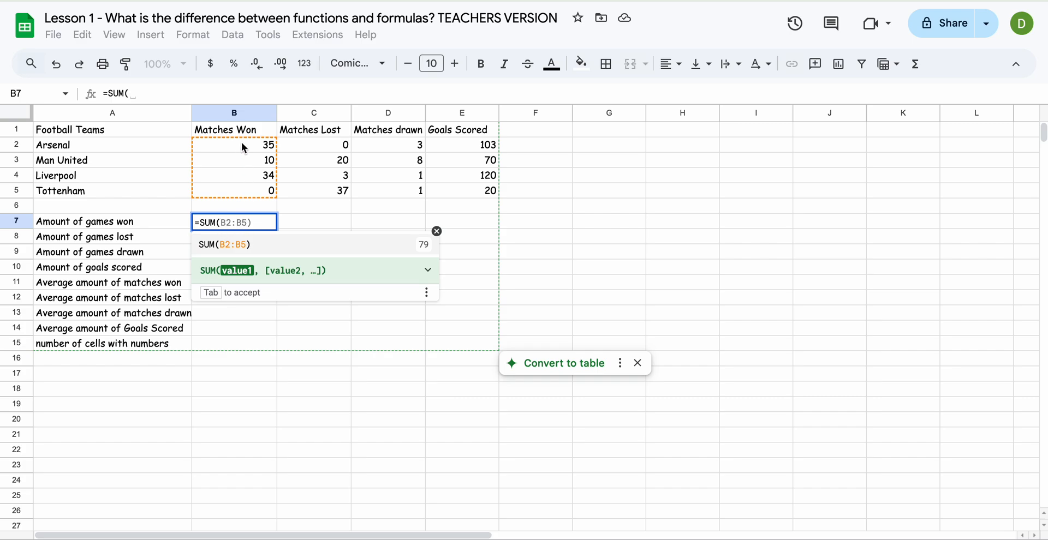
pyautogui.moveTo(242, 142); pyautogui.dragTo(241, 186)
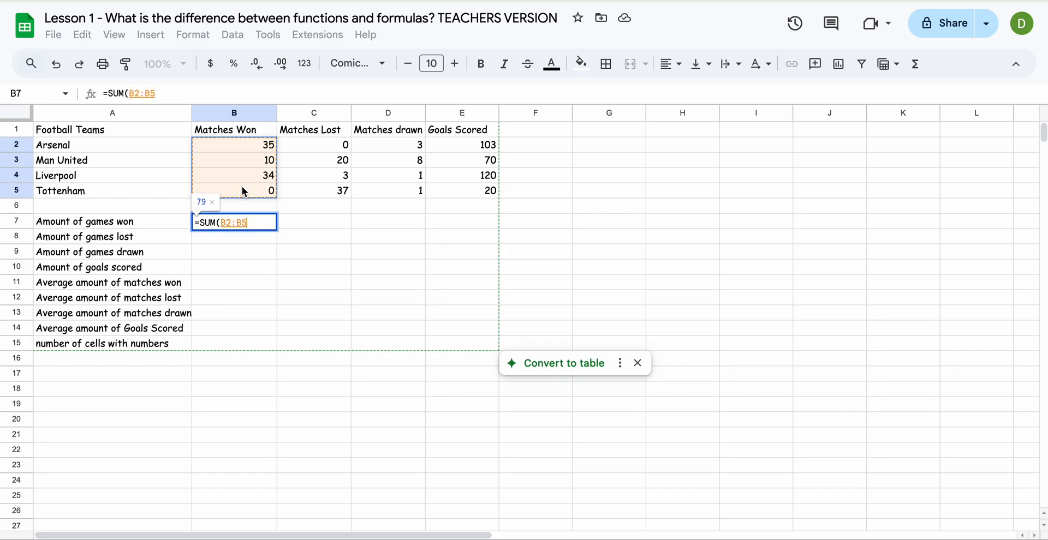
pyautogui.write(')')
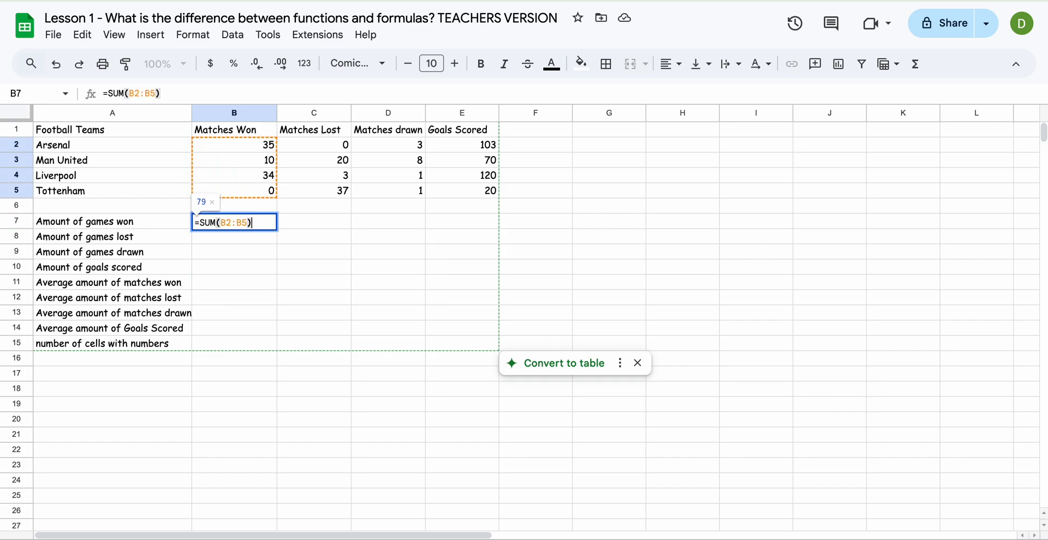
pyautogui.press('Return')
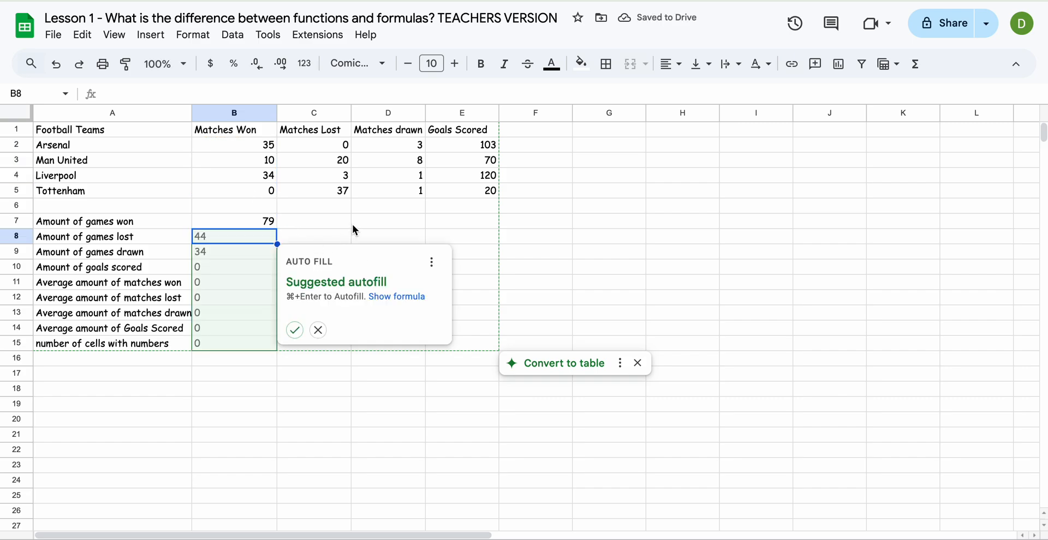
pyautogui.click(353, 226)
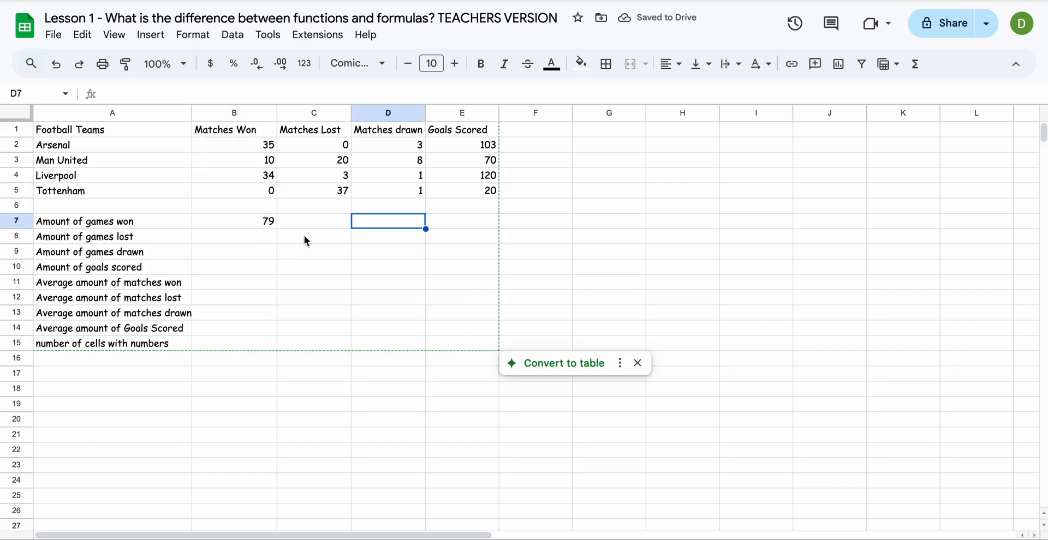
# Step: Total the matches lost in B8 with =SUM(C2:C5)
pyautogui.click(269, 239)
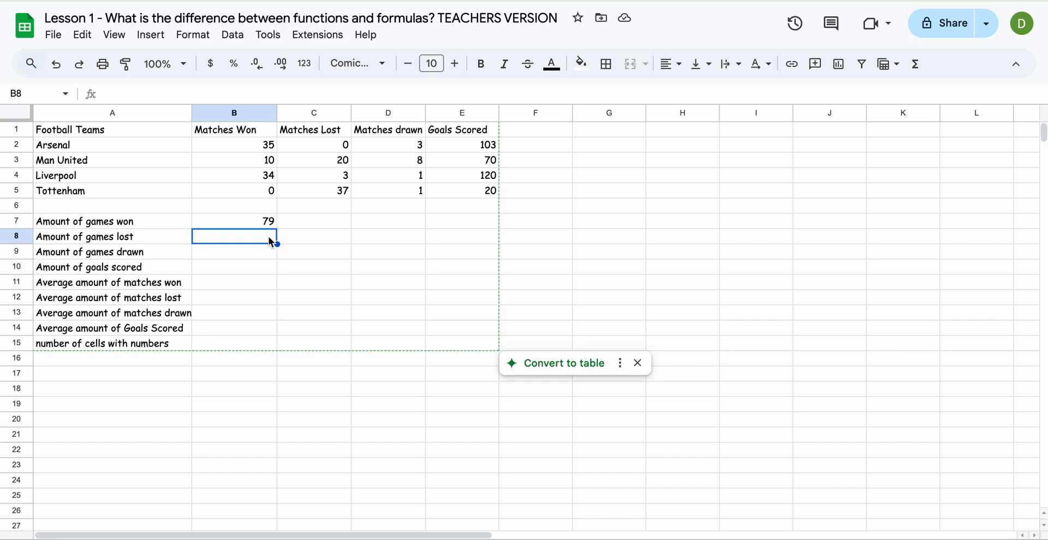
pyautogui.write('=SU')
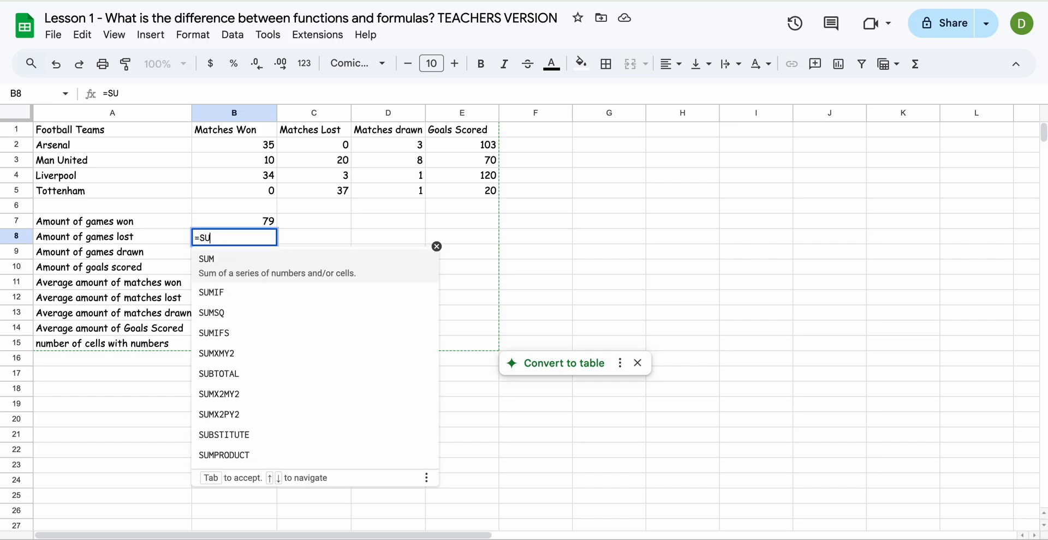
pyautogui.write('M(')
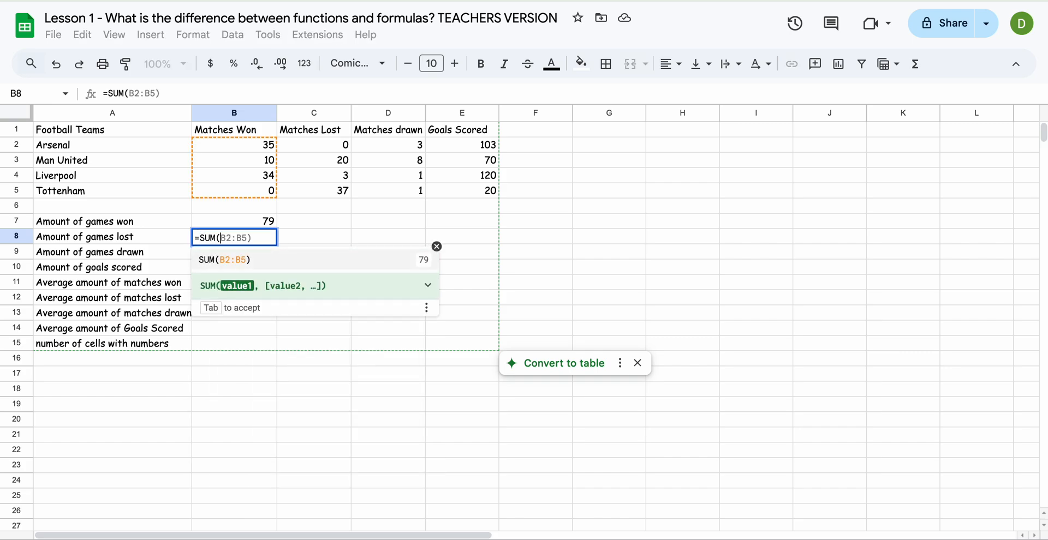
pyautogui.click(315, 140)
pyautogui.moveTo(315, 142); pyautogui.dragTo(316, 194)
pyautogui.write(')')
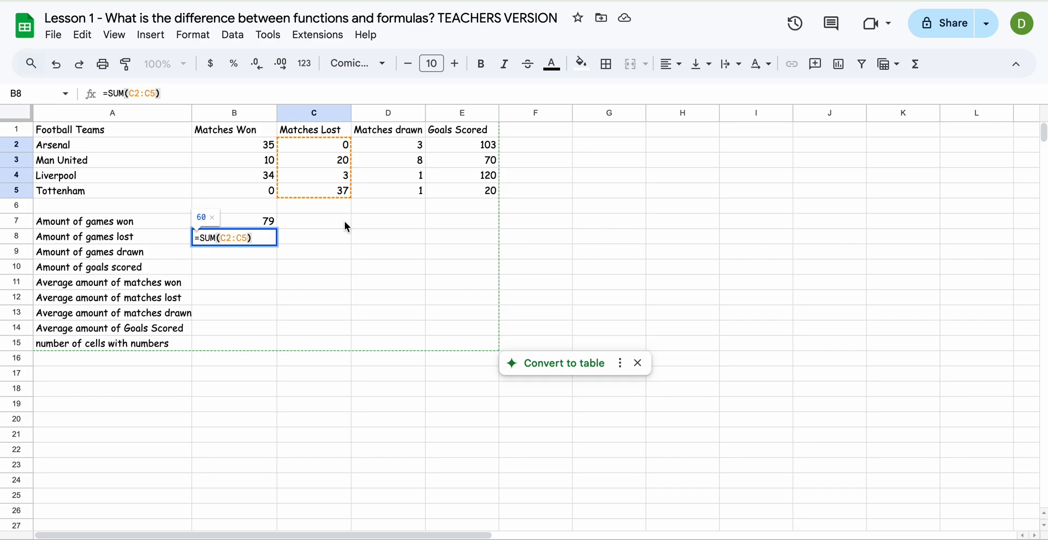
pyautogui.press('Return')
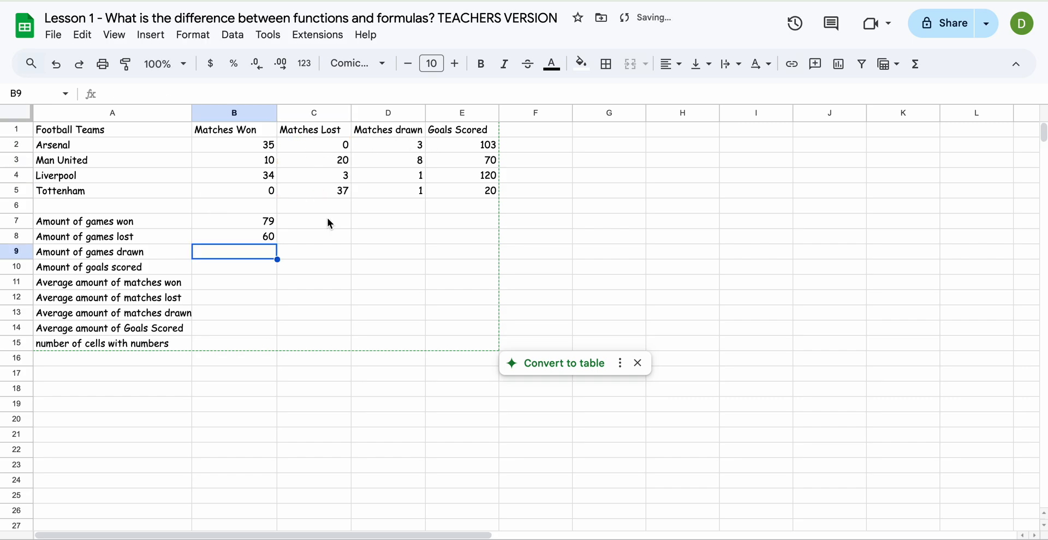
# Step: Set Arsenal's matches won in B2 to 150 to test the games-won total, and undo the change
pyautogui.click(263, 225)
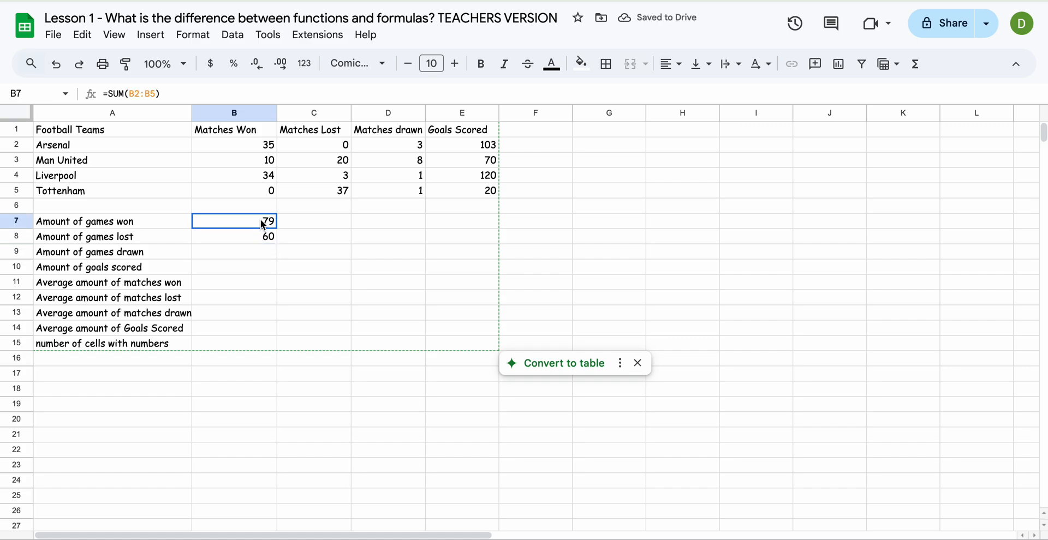
pyautogui.click(250, 151)
pyautogui.write('150')
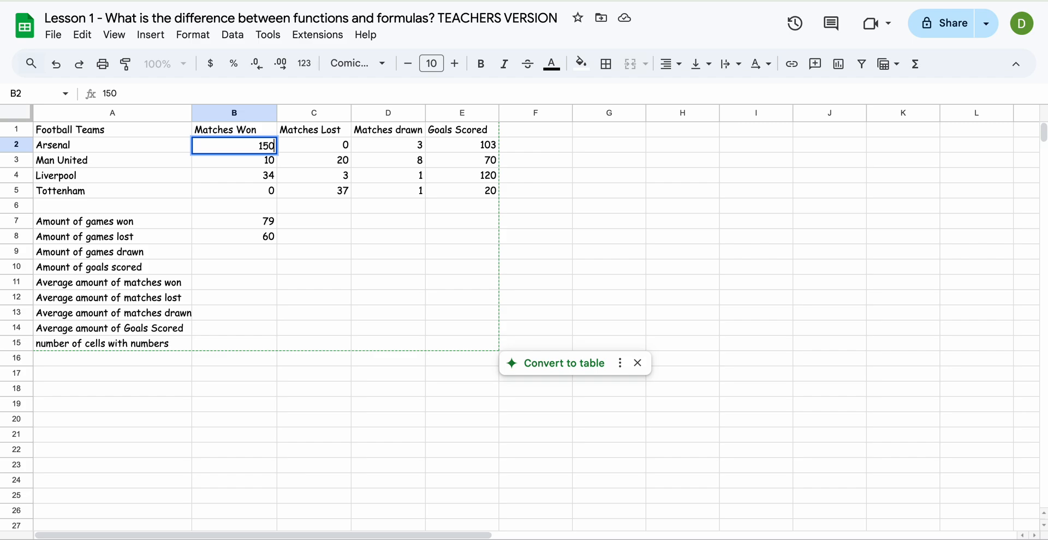
pyautogui.press('Return')
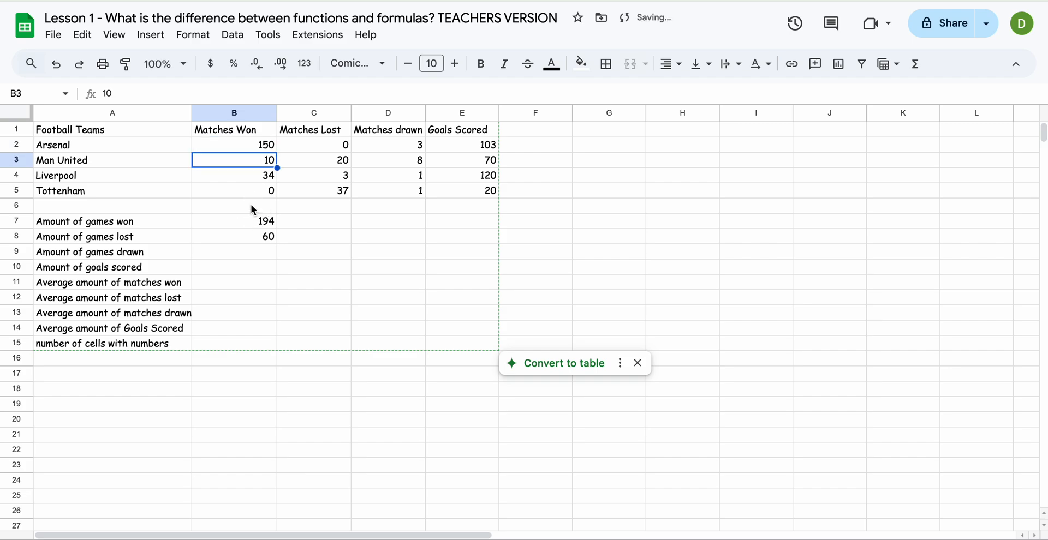
pyautogui.click(57, 64)
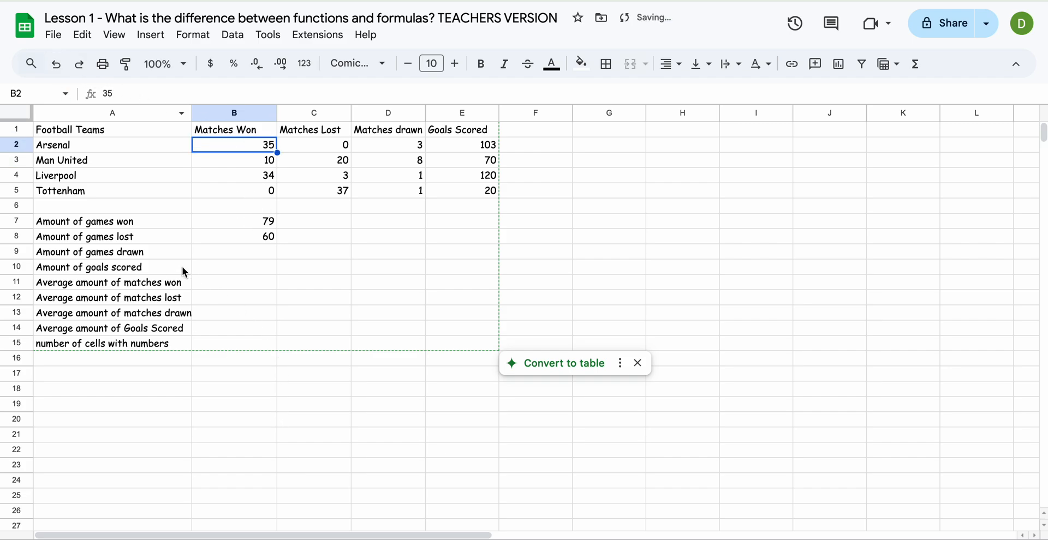
# Step: Calculate the average amount of matches won in B11 with =AVERAGE(B2:B5)
pyautogui.click(211, 286)
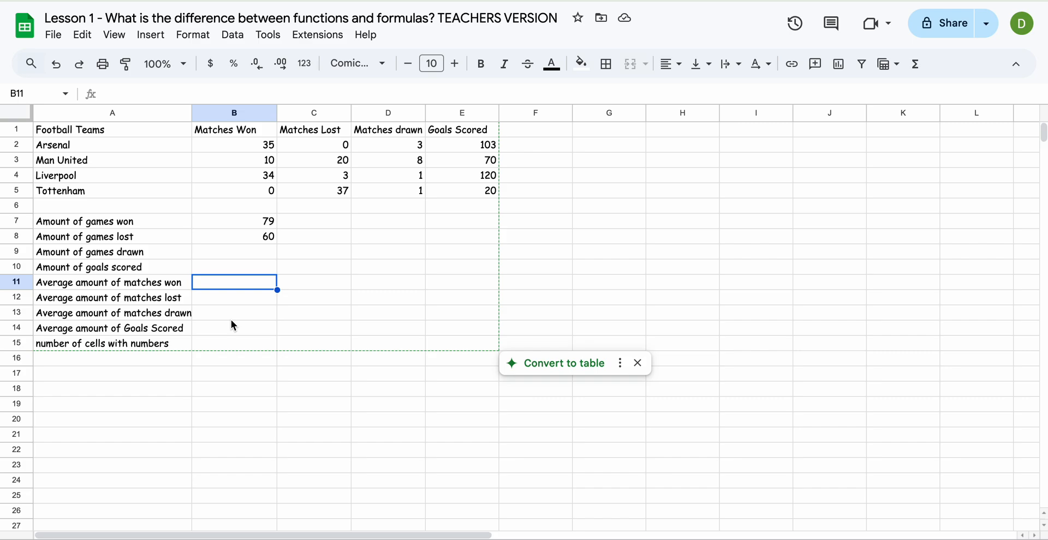
pyautogui.write('=')
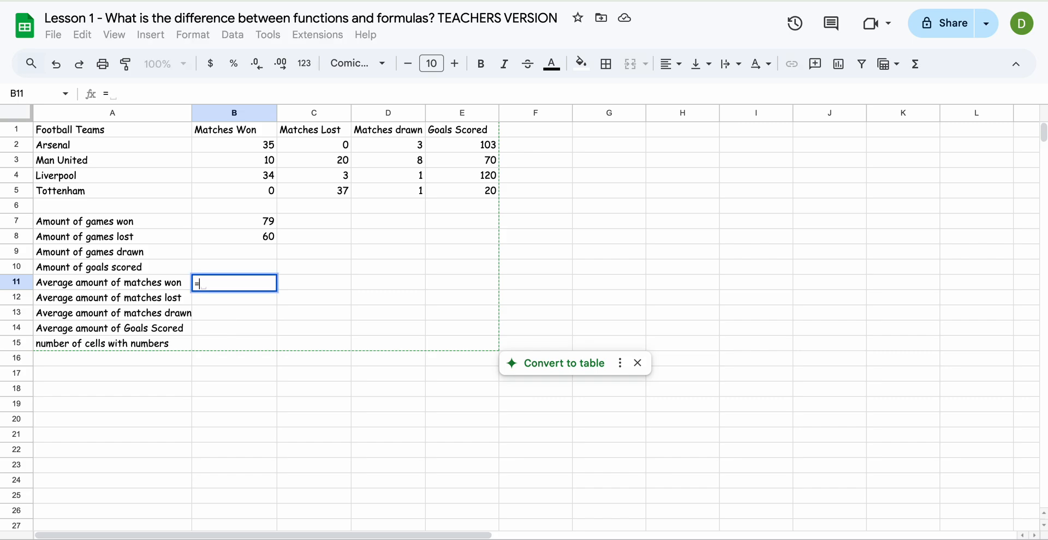
pyautogui.write('AVER')
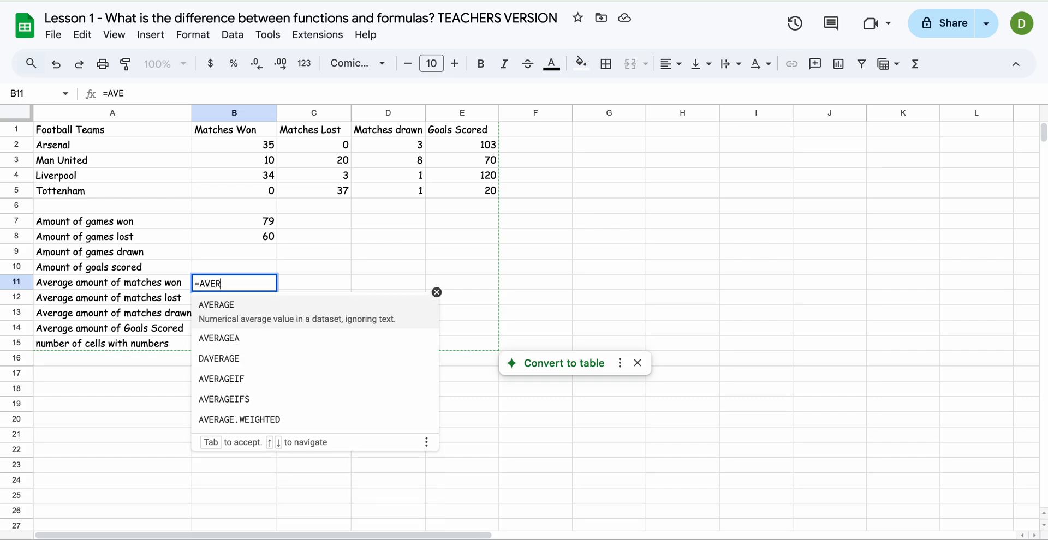
pyautogui.write('AGE(')
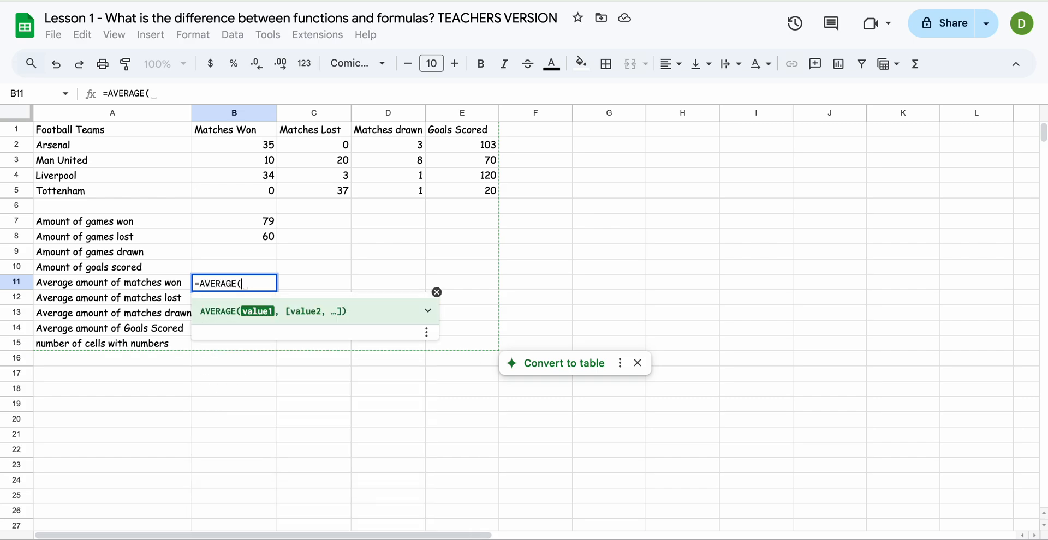
pyautogui.moveTo(243, 143); pyautogui.dragTo(241, 185)
pyautogui.write(')')
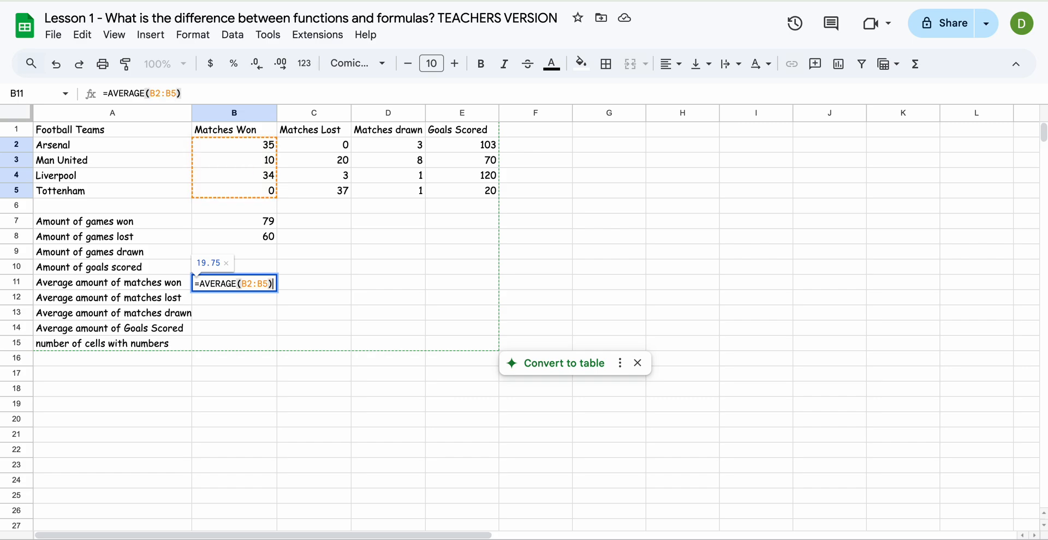
pyautogui.press('Return')
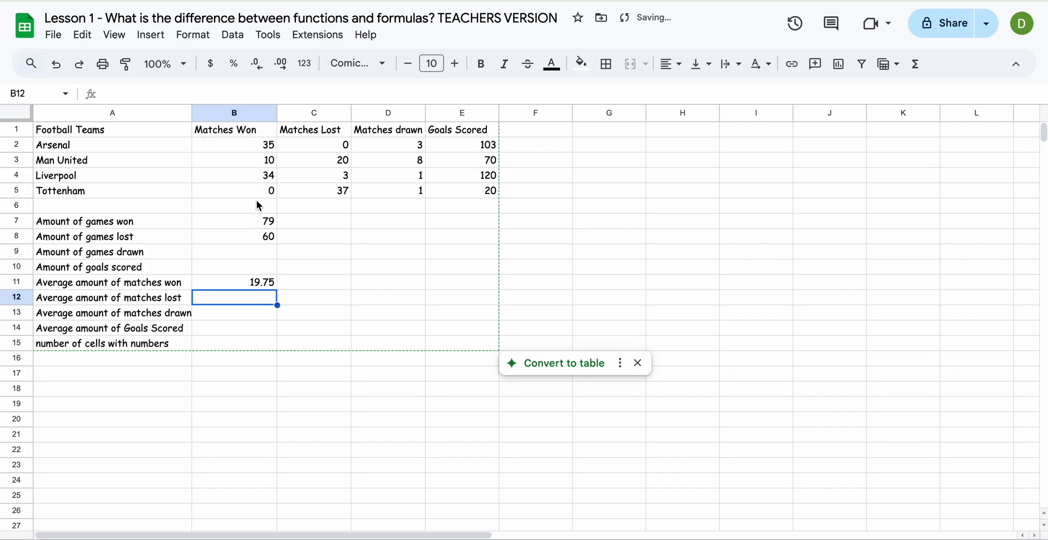
# Step: Set Arsenal's matches won in B2 to 200 to test the average, and undo the change
pyautogui.click(244, 146)
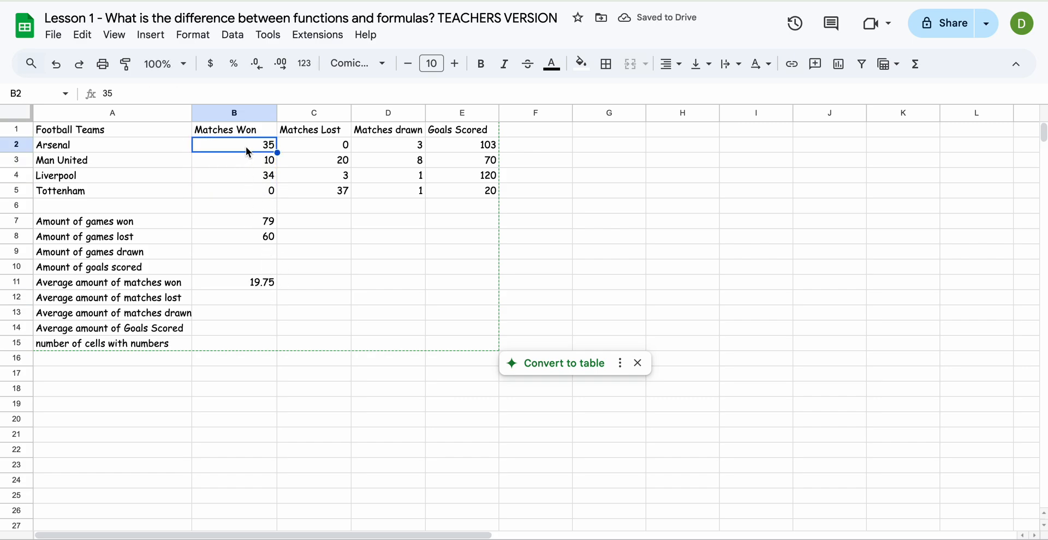
pyautogui.click(241, 99)
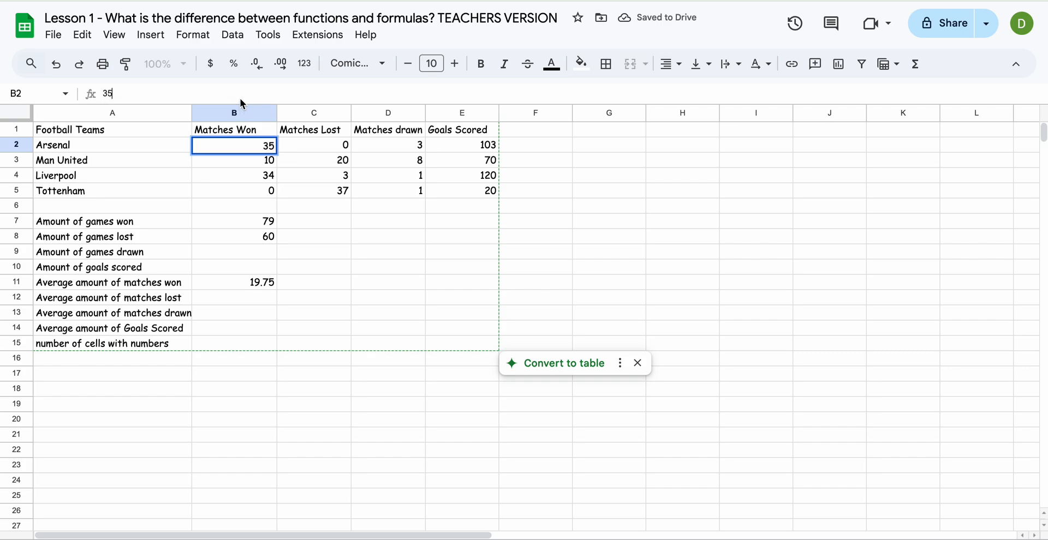
pyautogui.hotkey('ctrl', 'a')
pyautogui.write('200')
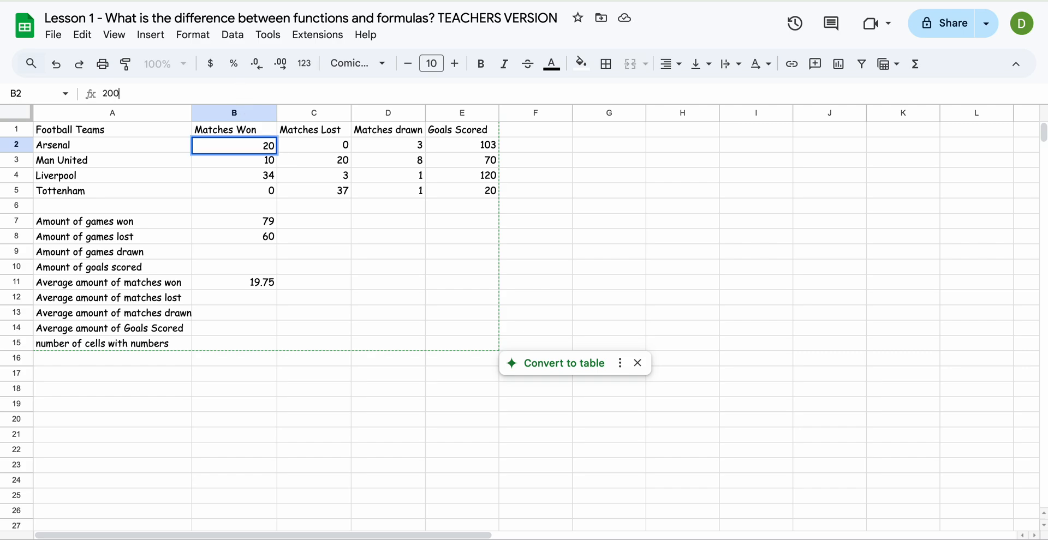
pyautogui.press('Return')
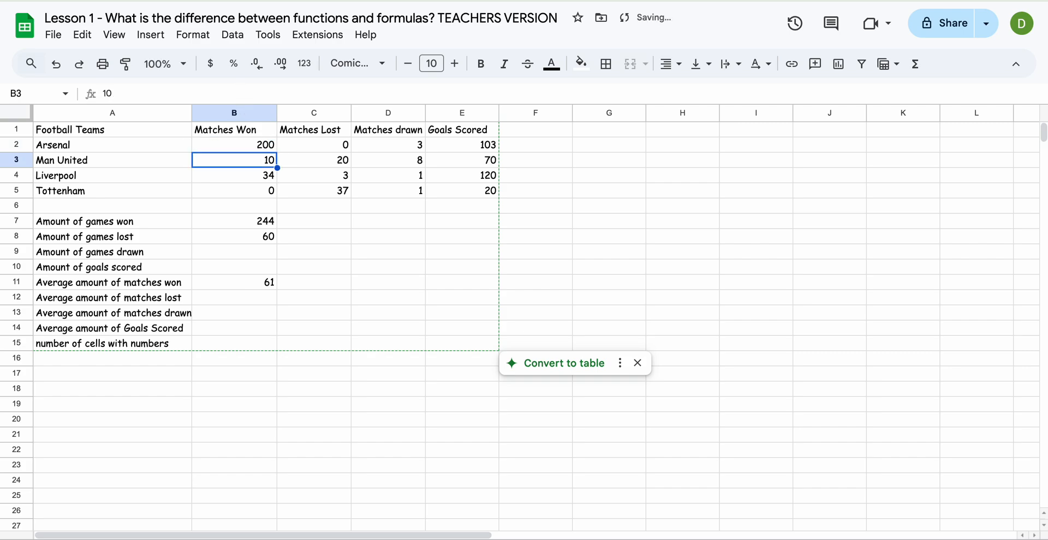
pyautogui.click(57, 65)
# Step: Count the cells with numbers in the team data by entering =COUNT(B2:E5) in B15
pyautogui.click(227, 346)
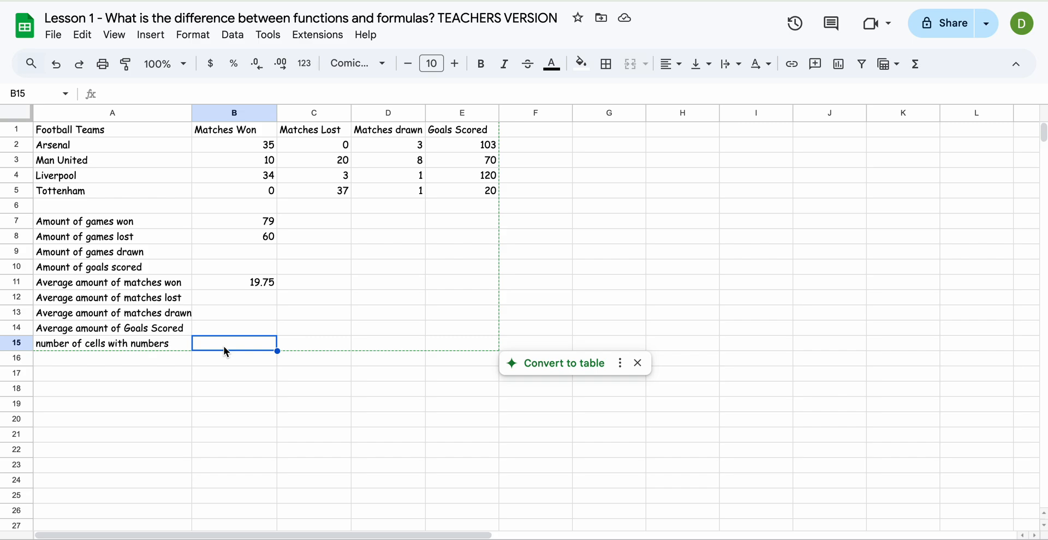
pyautogui.write('=CO')
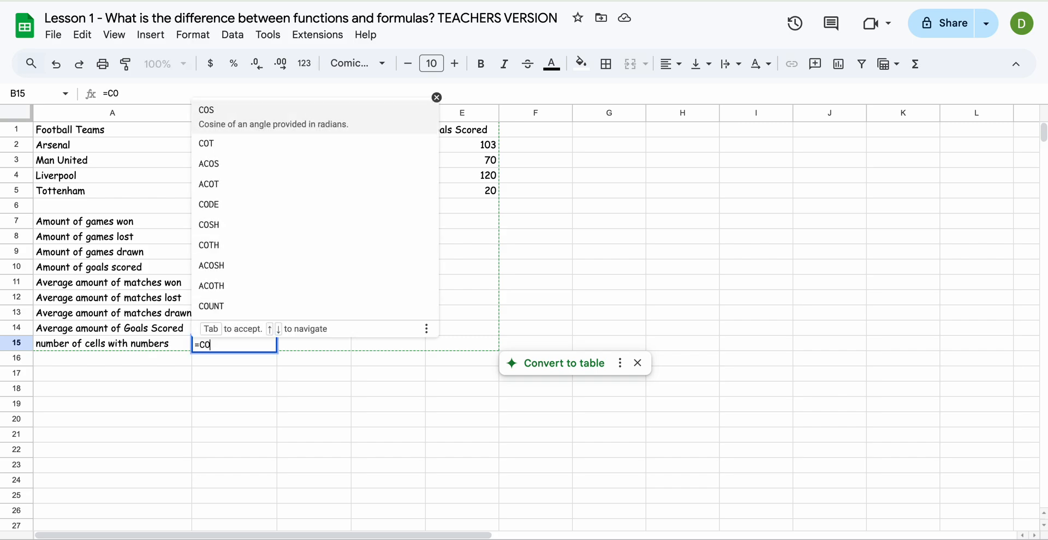
pyautogui.write('UNT(')
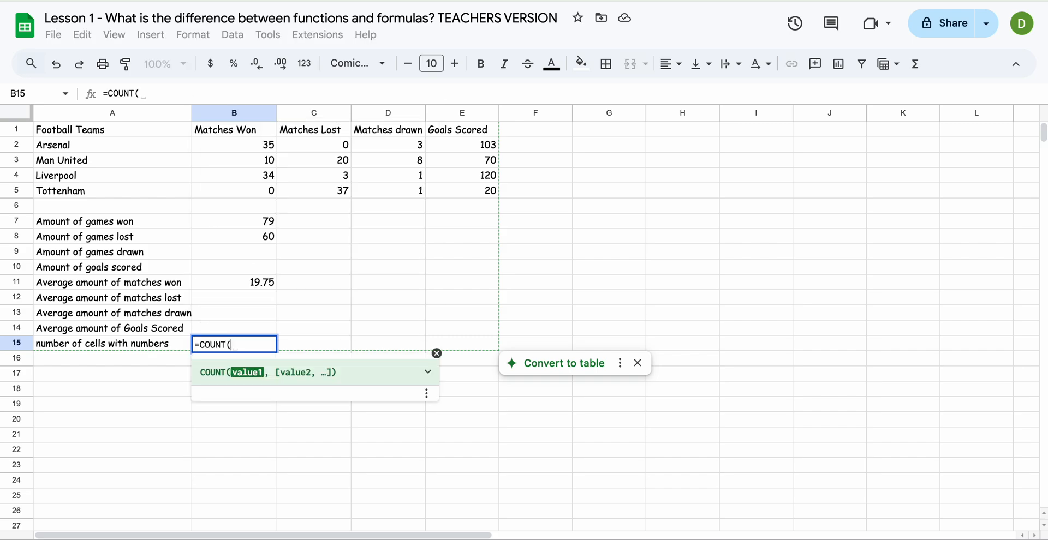
pyautogui.moveTo(240, 143); pyautogui.dragTo(449, 193)
pyautogui.write(')')
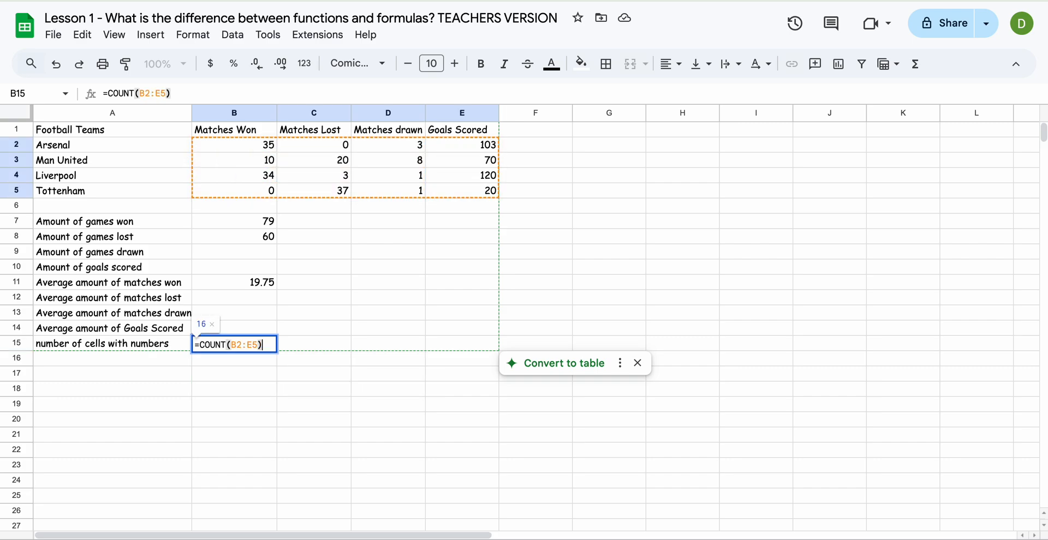
pyautogui.press('Return')
pyautogui.click(266, 342)
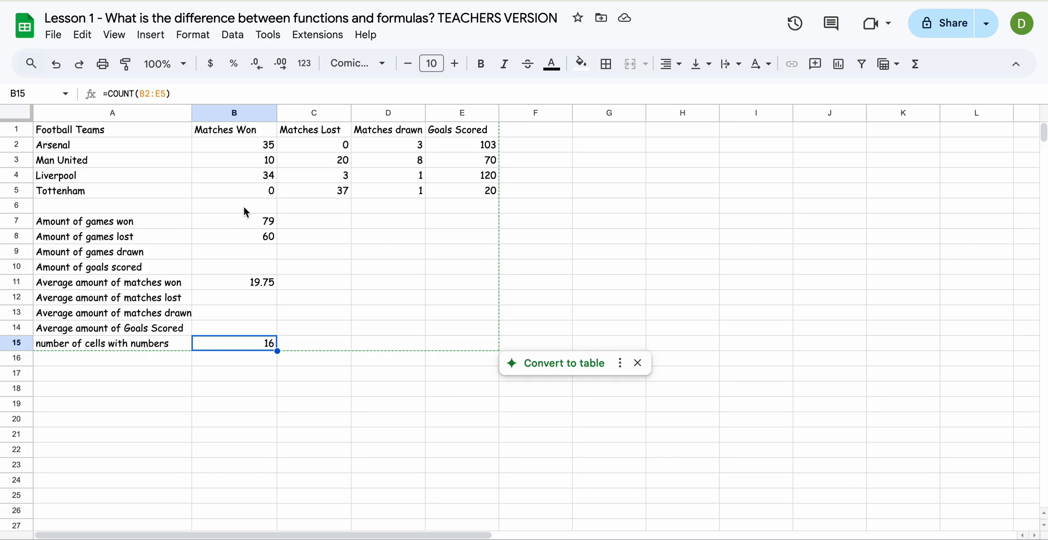
# Step: Clear the formulas from B7, B8, B11 and B15, and select the empty answer range B7:B15
pyautogui.click(245, 221)
pyautogui.press('Delete')
pyautogui.press('Down')
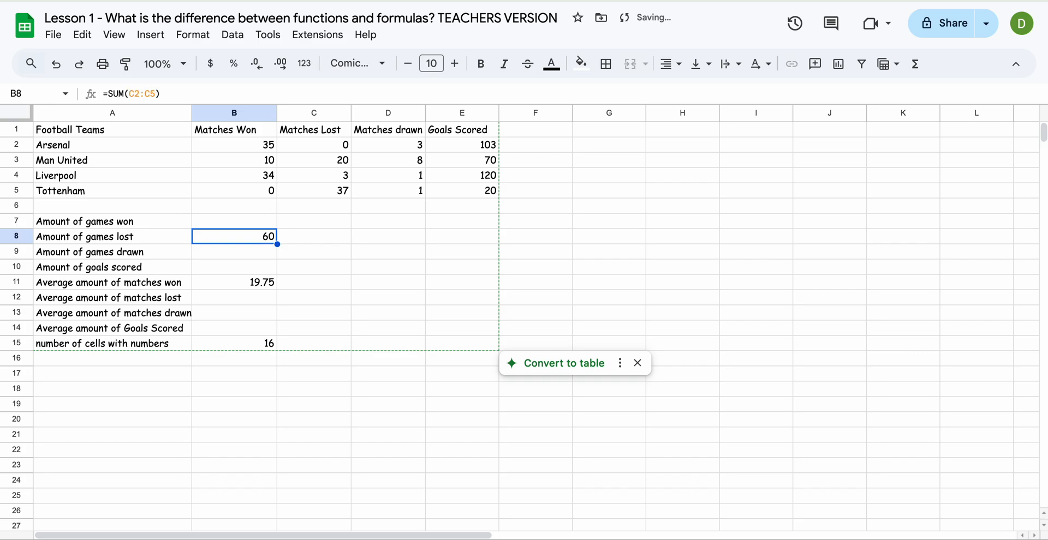
pyautogui.press('Delete')
pyautogui.press('Down')
pyautogui.press('Down')
pyautogui.press('Down')
pyautogui.press('Delete')
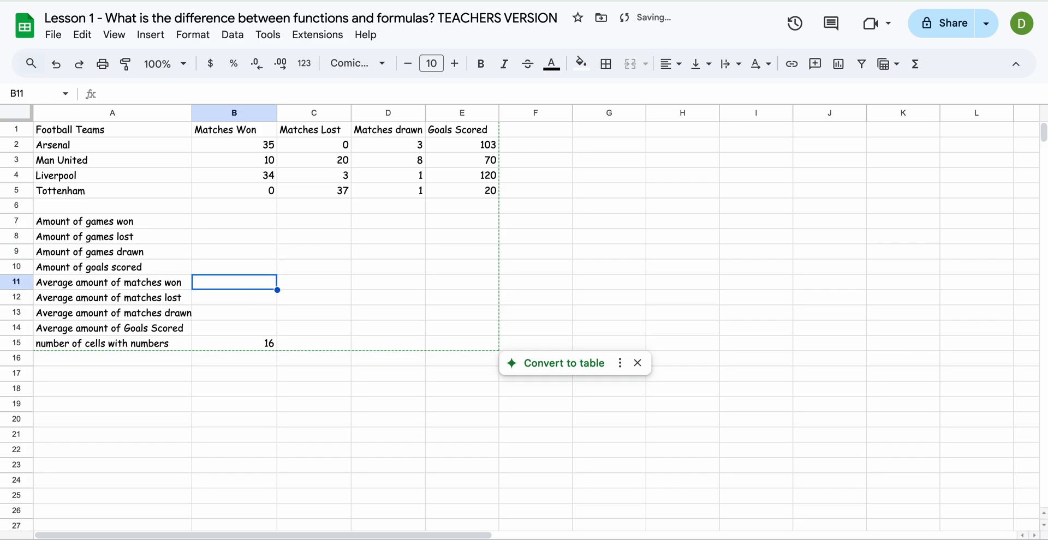
pyautogui.click(250, 341)
pyautogui.press('Delete')
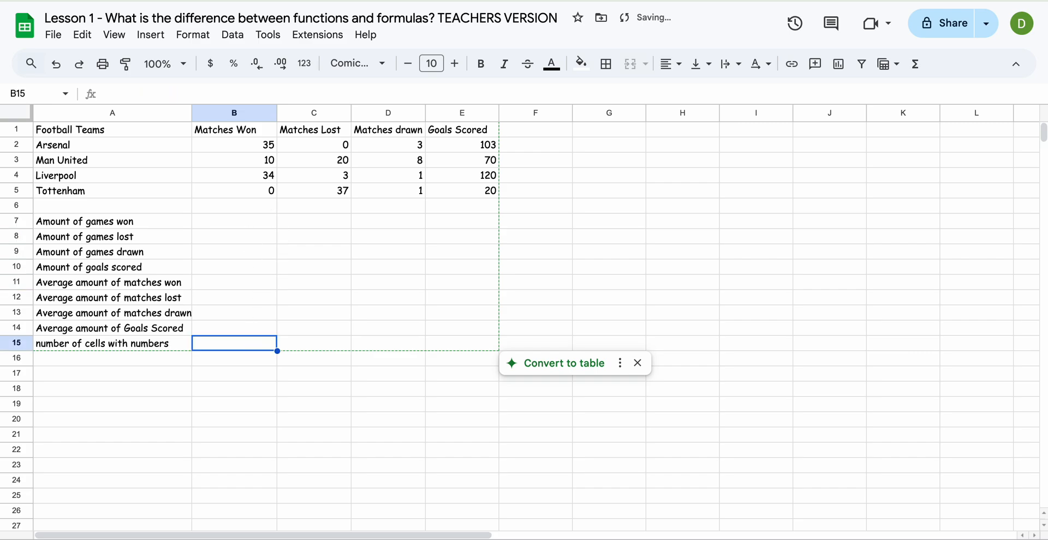
pyautogui.moveTo(240, 221); pyautogui.dragTo(234, 343)
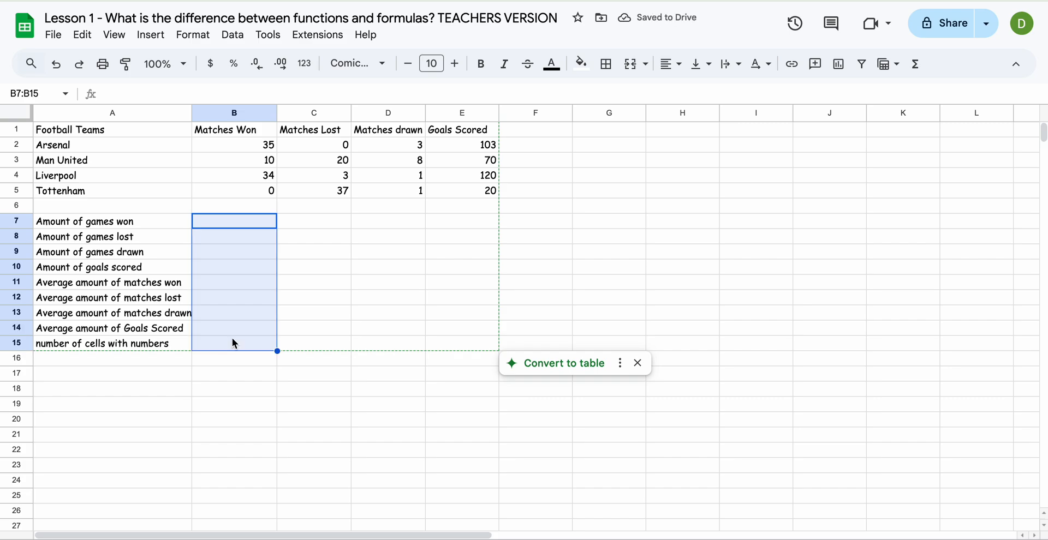